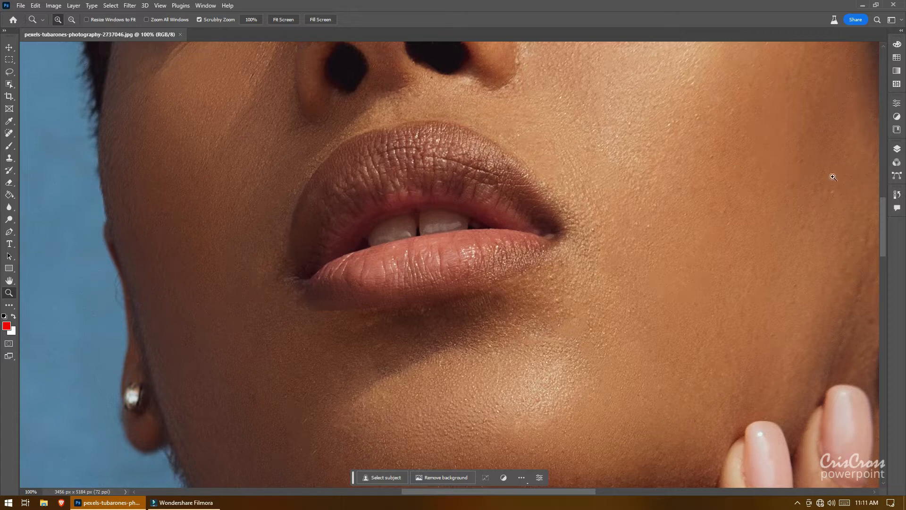
{"action": "left_click", "coordinate": [896, 149]}
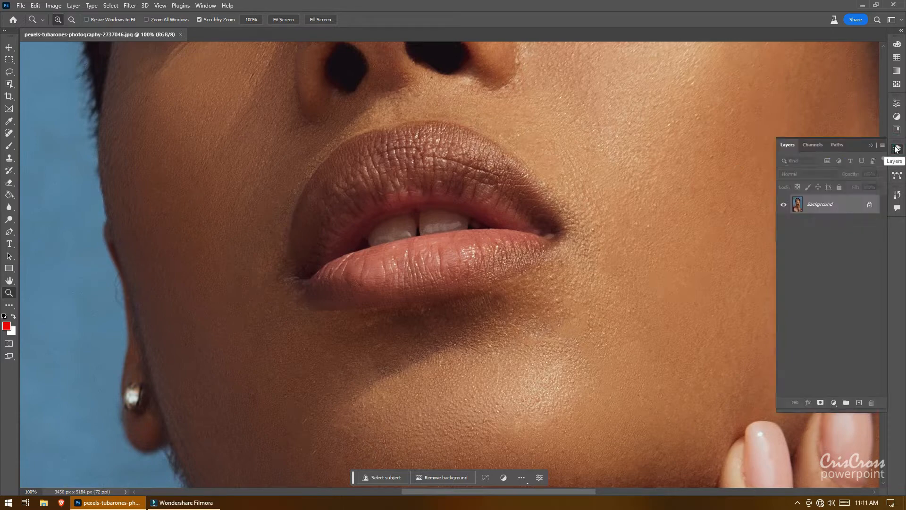
{"action": "left_click", "coordinate": [896, 149]}
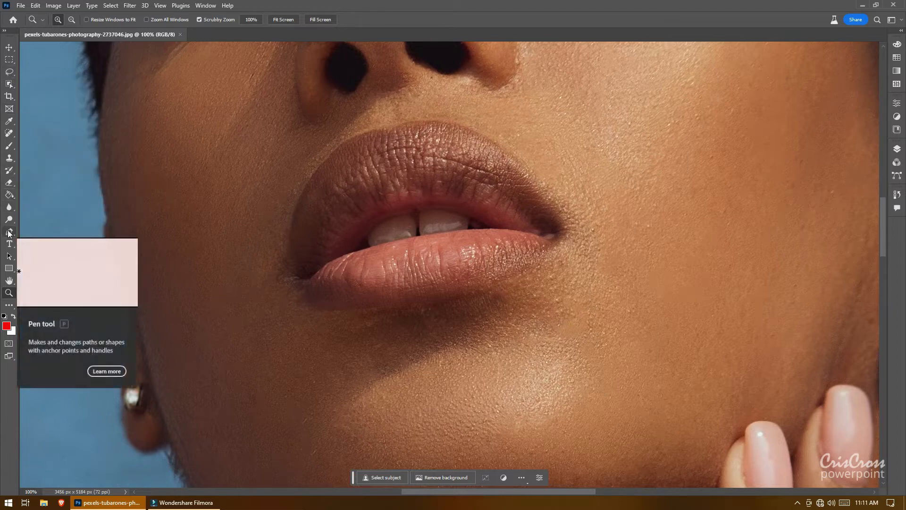
Step: With the Pen tool, start a lip path at the left mouth corner and trace the upper lip's outer edge up to the Cupid's bow
{"action": "left_click", "coordinate": [8, 231]}
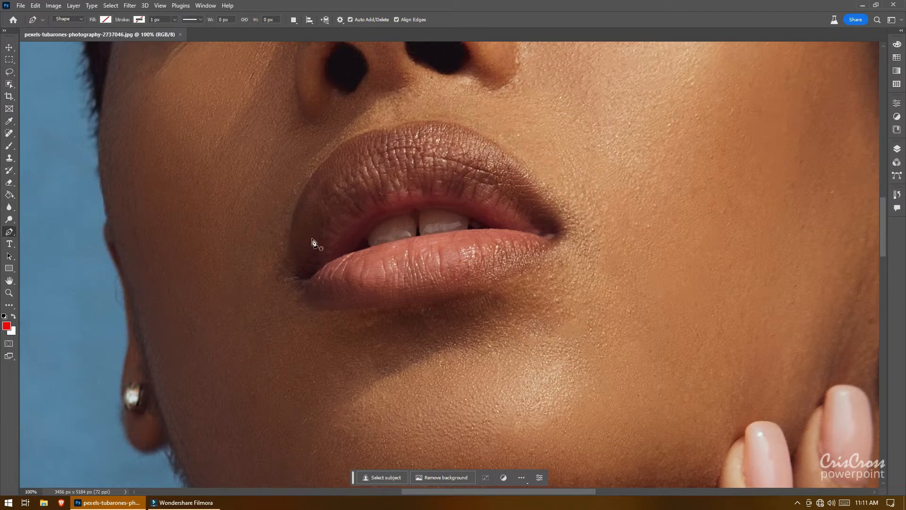
{"action": "left_click", "coordinate": [296, 274]}
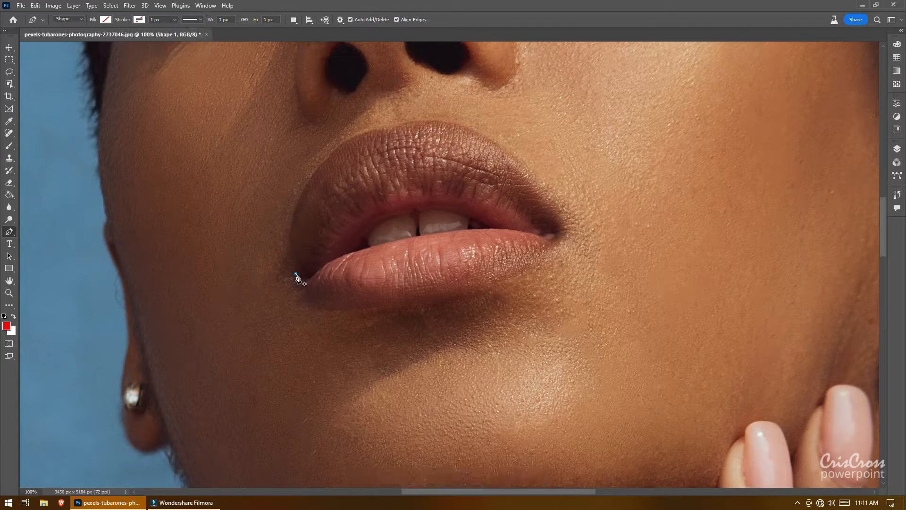
{"action": "left_click", "coordinate": [289, 252]}
{"action": "left_click", "coordinate": [293, 221]}
{"action": "left_click", "coordinate": [295, 209]}
{"action": "left_click", "coordinate": [299, 198]}
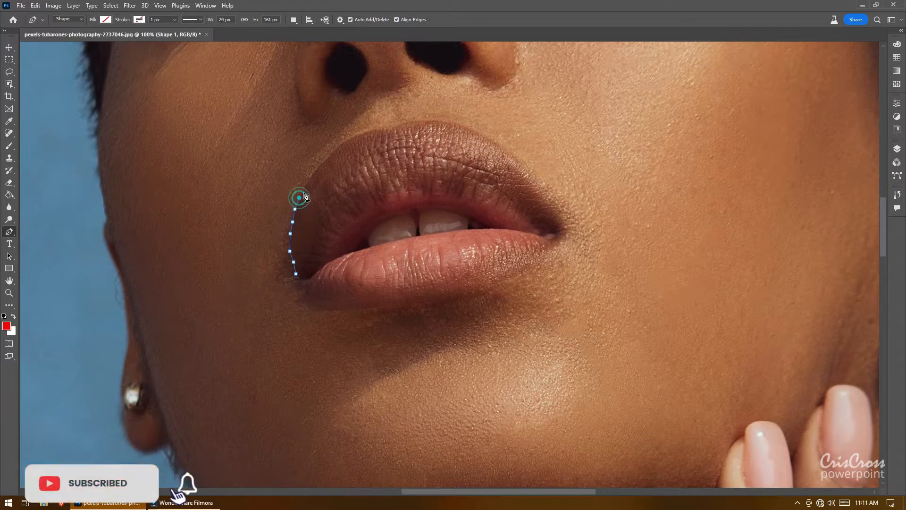
{"action": "left_click", "coordinate": [304, 190]}
{"action": "left_click", "coordinate": [309, 181]}
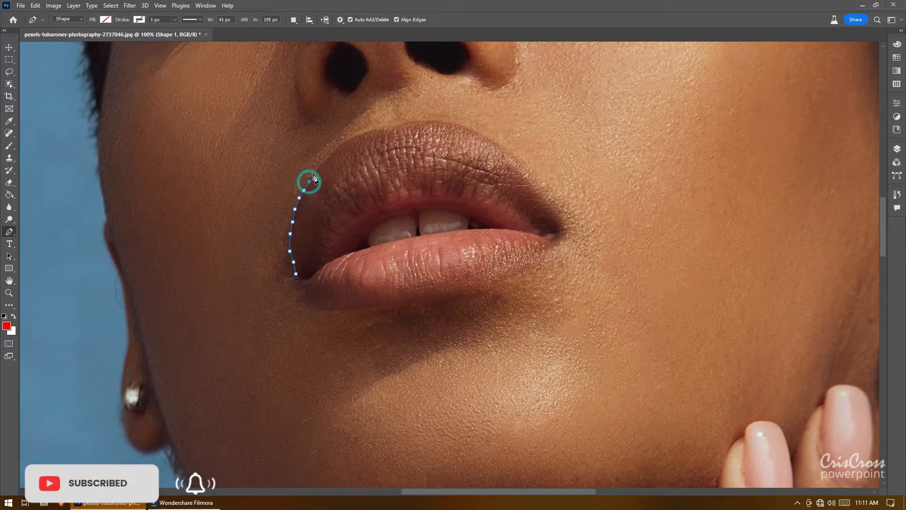
{"action": "left_click", "coordinate": [314, 173]}
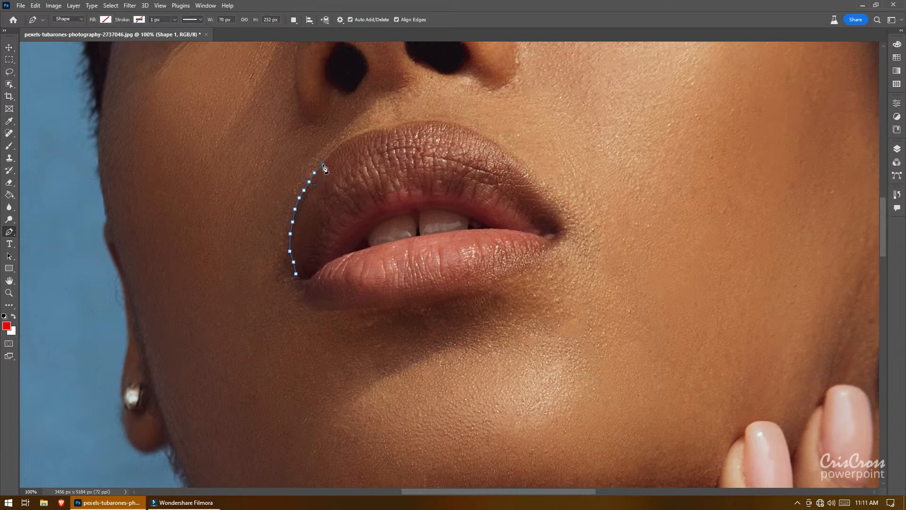
{"action": "left_click", "coordinate": [330, 157]}
{"action": "left_click", "coordinate": [335, 151]}
{"action": "left_click", "coordinate": [353, 139]}
{"action": "left_click", "coordinate": [360, 136]}
{"action": "left_click", "coordinate": [369, 133]}
{"action": "left_click", "coordinate": [377, 131]}
{"action": "left_click", "coordinate": [385, 133]}
{"action": "left_click", "coordinate": [393, 131]}
{"action": "left_click", "coordinate": [406, 121]}
{"action": "left_click", "coordinate": [413, 116]}
Step: Continue the path across the Cupid's bow and along the upper lip's outer edge to the right mouth corner
{"action": "left_click", "coordinate": [415, 122]}
{"action": "left_click", "coordinate": [416, 122]}
{"action": "left_click_drag", "start_coordinate": [408, 122], "coordinate": [403, 124]}
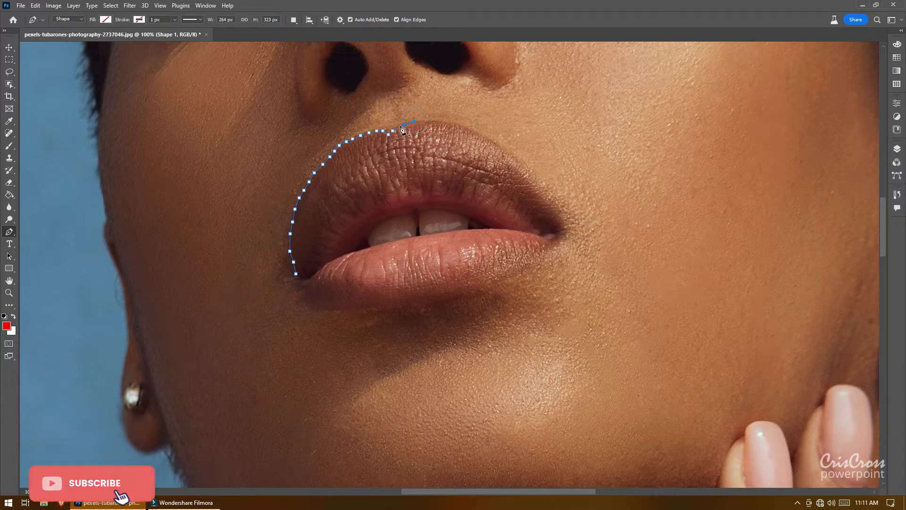
{"action": "left_click", "coordinate": [401, 125]}
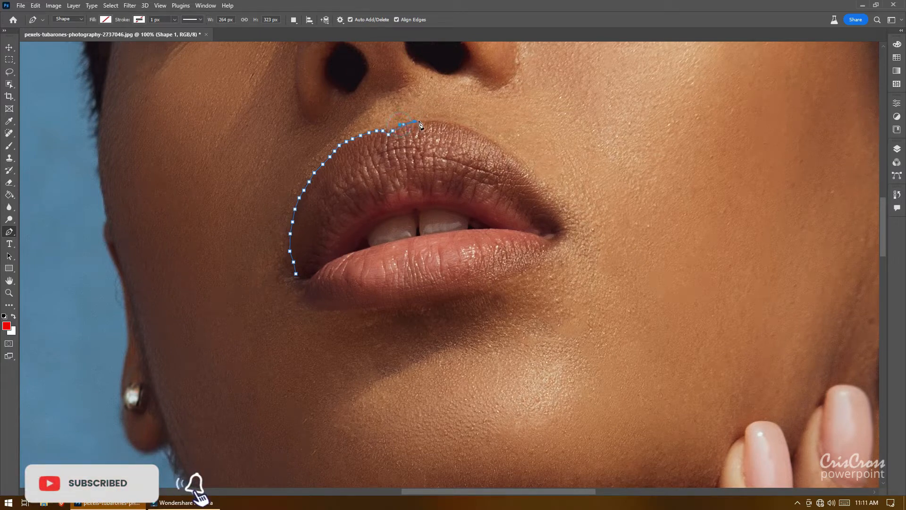
{"action": "left_click", "coordinate": [421, 122]}
{"action": "left_click", "coordinate": [429, 122]}
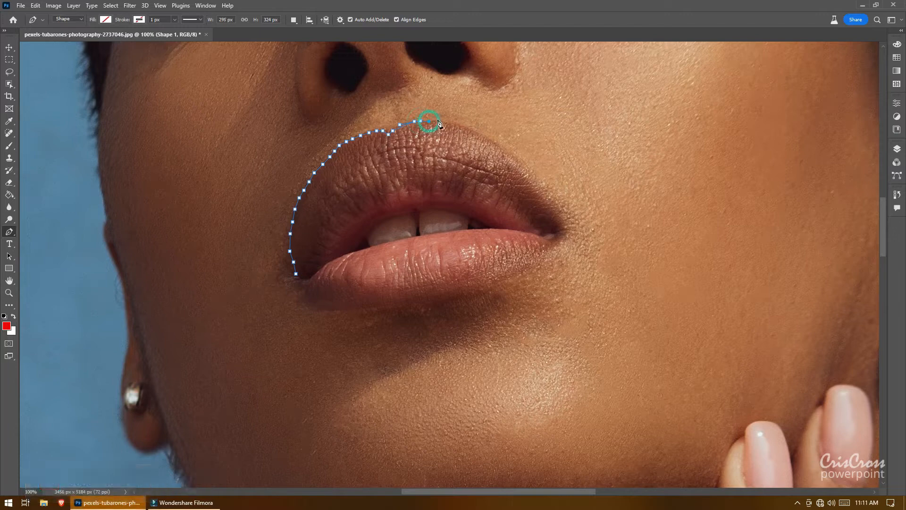
{"action": "left_click", "coordinate": [442, 121]}
{"action": "left_click", "coordinate": [451, 125]}
{"action": "left_click", "coordinate": [471, 131]}
{"action": "left_click", "coordinate": [486, 139]}
{"action": "left_click", "coordinate": [524, 173]}
{"action": "left_click", "coordinate": [530, 179]}
{"action": "left_click", "coordinate": [556, 207]}
{"action": "left_click", "coordinate": [560, 213]}
{"action": "left_click", "coordinate": [561, 223]}
Step: Trace the inner edge of the upper lip from the right corner back toward the left mouth corner
{"action": "left_click", "coordinate": [558, 232]}
{"action": "left_click", "coordinate": [556, 233]}
{"action": "left_click", "coordinate": [529, 224]}
{"action": "left_click", "coordinate": [519, 213]}
{"action": "left_click", "coordinate": [505, 203]}
{"action": "left_click", "coordinate": [494, 193]}
{"action": "left_click", "coordinate": [486, 193]}
{"action": "left_click", "coordinate": [476, 193]}
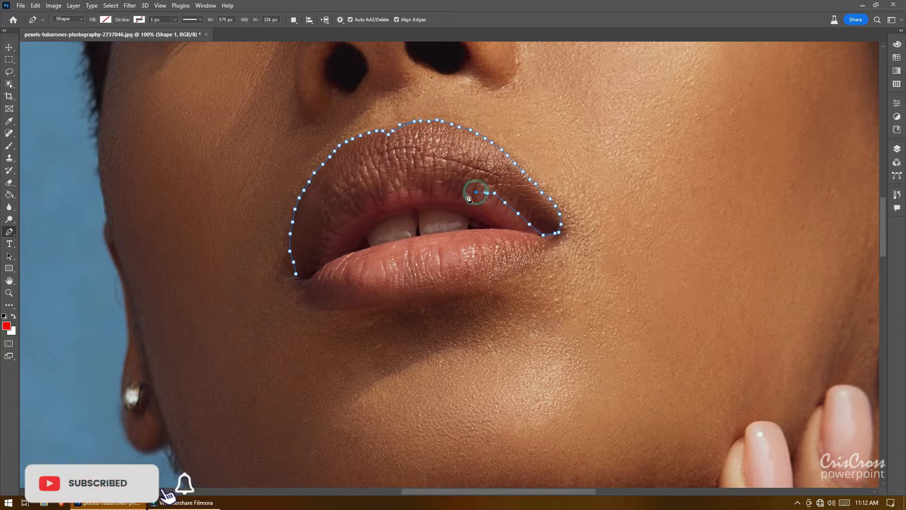
{"action": "left_click", "coordinate": [466, 194]}
{"action": "left_click", "coordinate": [456, 191]}
{"action": "left_click", "coordinate": [444, 189]}
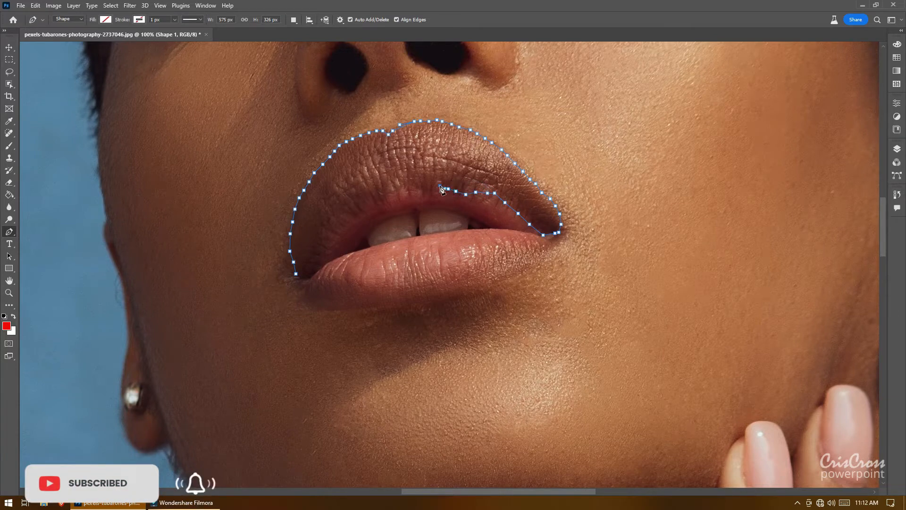
{"action": "left_click", "coordinate": [429, 190]}
{"action": "left_click", "coordinate": [423, 188]}
{"action": "left_click", "coordinate": [415, 185]}
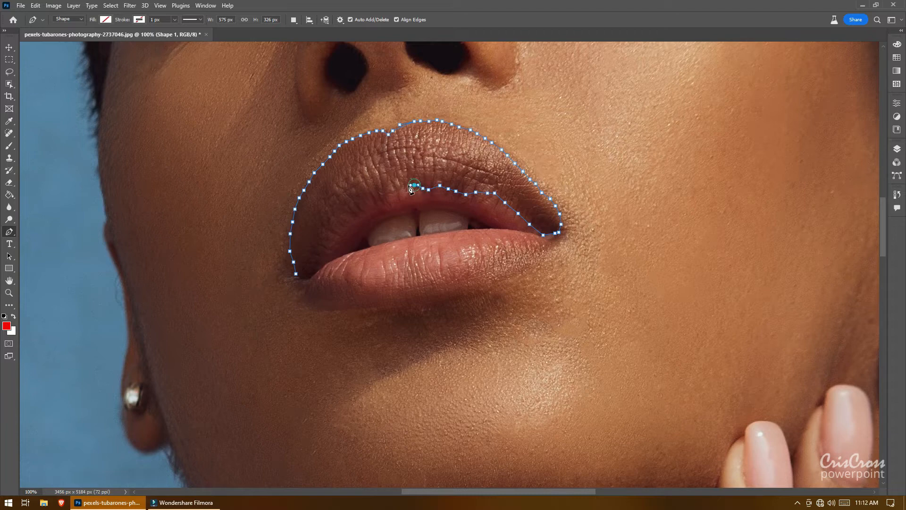
{"action": "left_click", "coordinate": [410, 185]}
{"action": "left_click", "coordinate": [401, 185]}
{"action": "left_click", "coordinate": [387, 191]}
{"action": "left_click", "coordinate": [380, 195]}
{"action": "left_click", "coordinate": [374, 200]}
{"action": "left_click", "coordinate": [367, 202]}
{"action": "left_click", "coordinate": [364, 206]}
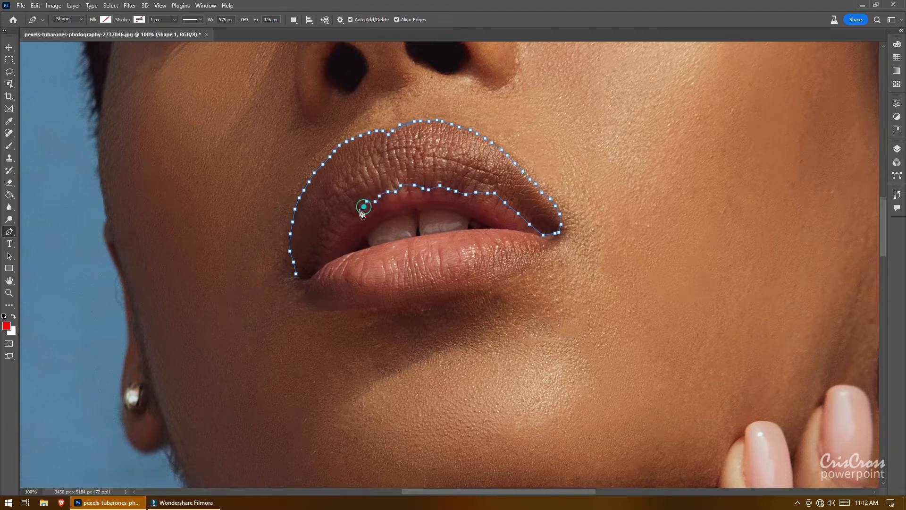
{"action": "left_click", "coordinate": [356, 213]}
{"action": "left_click", "coordinate": [350, 214]}
{"action": "left_click", "coordinate": [341, 214]}
{"action": "left_click", "coordinate": [341, 218]}
{"action": "left_click", "coordinate": [332, 227]}
{"action": "left_click", "coordinate": [325, 236]}
{"action": "left_click", "coordinate": [321, 244]}
{"action": "left_click", "coordinate": [318, 254]}
{"action": "left_click", "coordinate": [318, 261]}
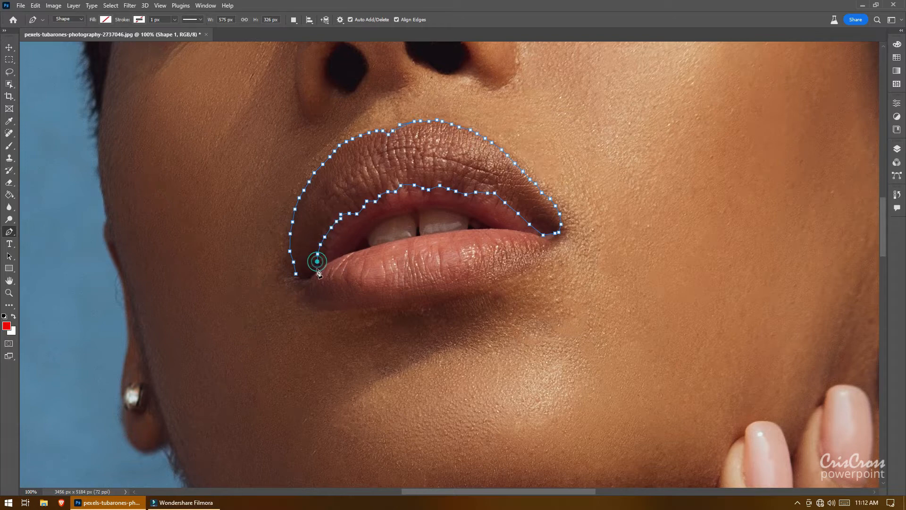
Step: Trace the upper edge of the lower lip from the left corner across to the right mouth corner
{"action": "left_click", "coordinate": [313, 270]}
{"action": "left_click", "coordinate": [311, 275]}
{"action": "left_click", "coordinate": [311, 276]}
{"action": "left_click", "coordinate": [315, 277]}
{"action": "left_click", "coordinate": [327, 273]}
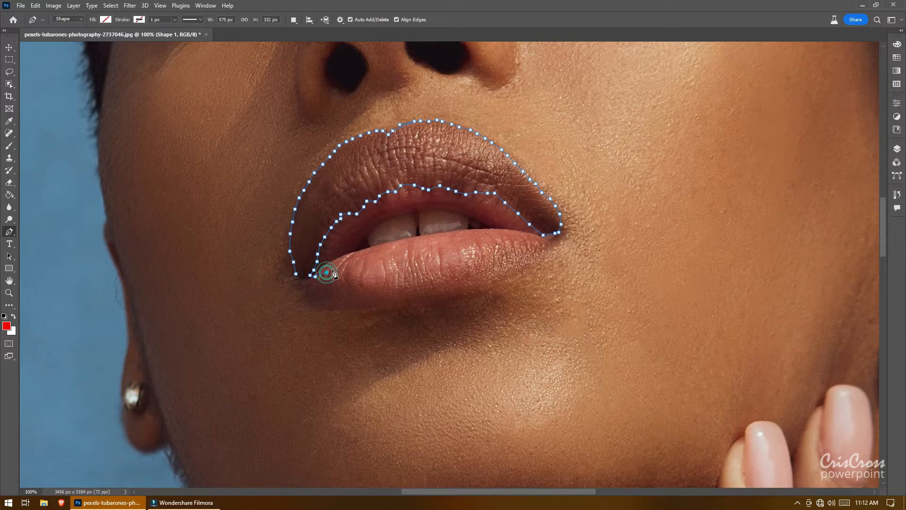
{"action": "left_click", "coordinate": [336, 267]}
{"action": "left_click", "coordinate": [344, 267]}
{"action": "left_click", "coordinate": [354, 264]}
{"action": "left_click", "coordinate": [364, 261]}
{"action": "left_click", "coordinate": [379, 258]}
{"action": "left_click", "coordinate": [391, 255]}
{"action": "left_click", "coordinate": [477, 238]}
{"action": "left_click", "coordinate": [486, 235]}
{"action": "left_click", "coordinate": [498, 233]}
{"action": "left_click", "coordinate": [524, 233]}
{"action": "left_click", "coordinate": [535, 233]}
{"action": "left_click", "coordinate": [548, 239]}
{"action": "left_click", "coordinate": [549, 240]}
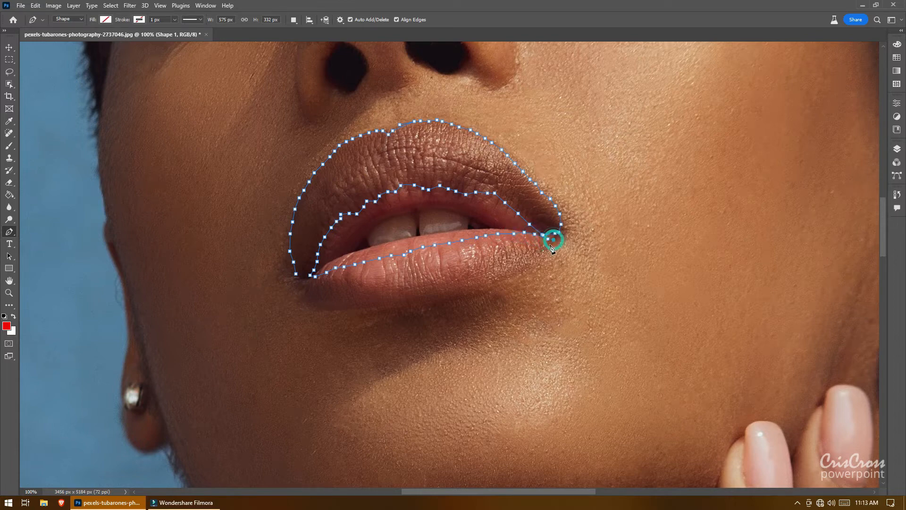
Step: Trace the lower lip's bottom edge back to the starting point and close the lip path
{"action": "left_click", "coordinate": [550, 244]}
{"action": "left_click", "coordinate": [547, 248]}
{"action": "left_click", "coordinate": [539, 259]}
{"action": "left_click", "coordinate": [511, 275]}
{"action": "left_click", "coordinate": [502, 281]}
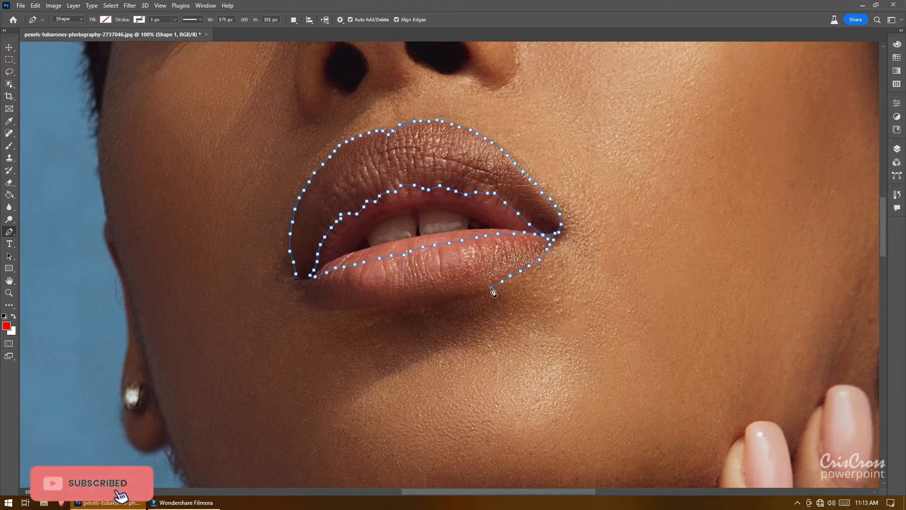
{"action": "left_click", "coordinate": [491, 287]}
{"action": "left_click", "coordinate": [481, 291]}
{"action": "left_click", "coordinate": [467, 295]}
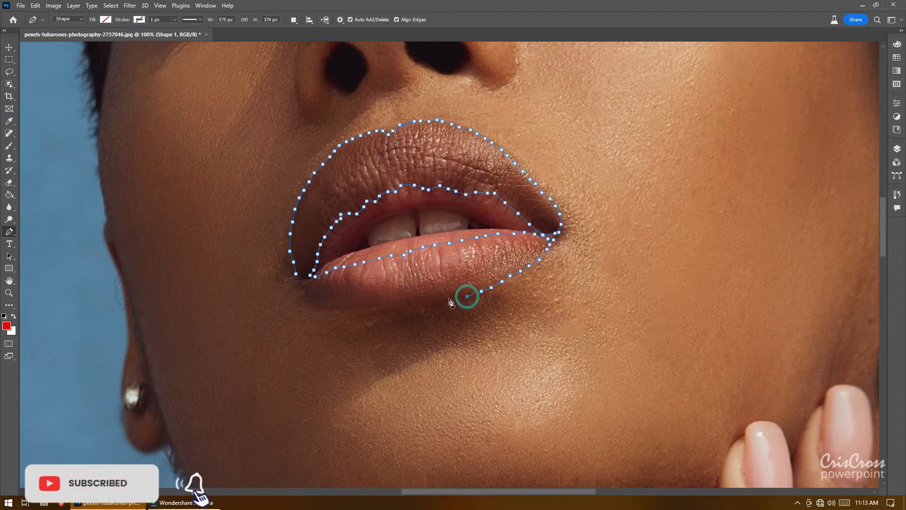
{"action": "left_click", "coordinate": [449, 298]}
{"action": "left_click", "coordinate": [431, 301]}
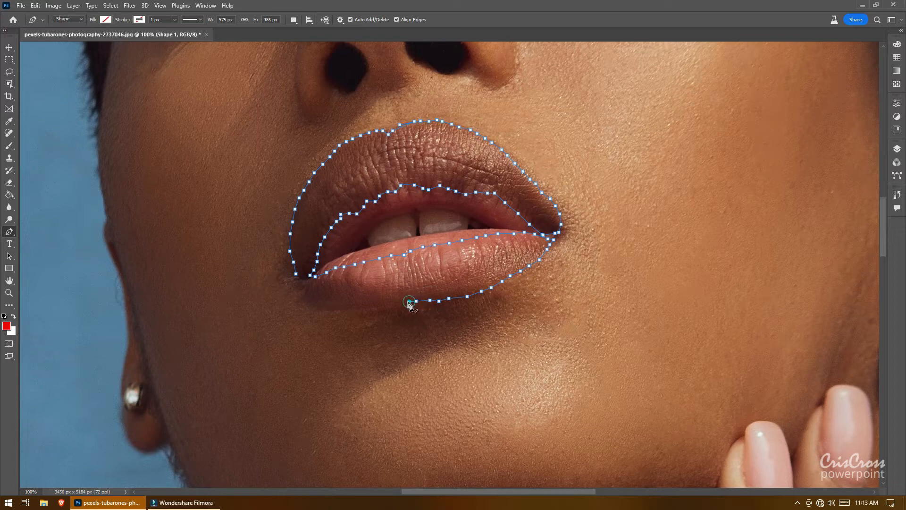
{"action": "left_click", "coordinate": [409, 301]}
{"action": "left_click", "coordinate": [376, 306]}
{"action": "left_click", "coordinate": [363, 307]}
{"action": "left_click", "coordinate": [355, 306]}
{"action": "left_click", "coordinate": [345, 307]}
{"action": "left_click", "coordinate": [336, 308]}
{"action": "left_click", "coordinate": [313, 305]}
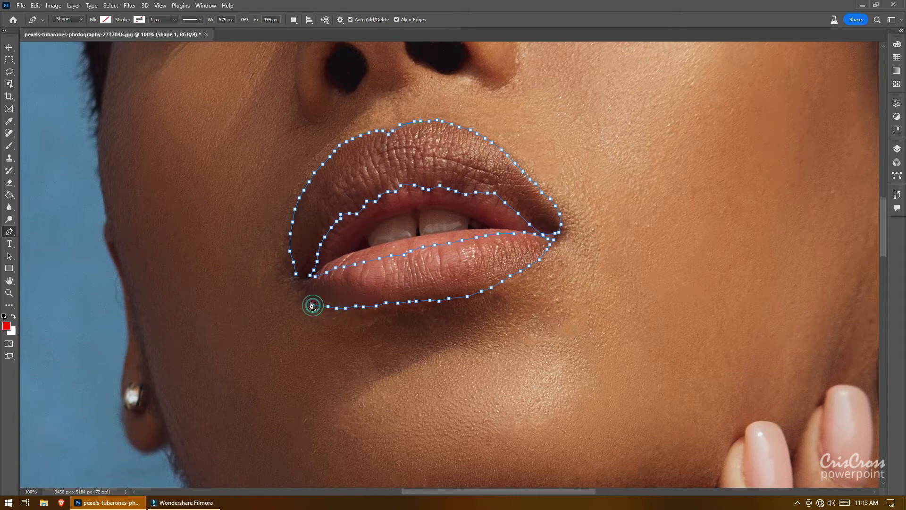
{"action": "left_click", "coordinate": [304, 299]}
{"action": "left_click", "coordinate": [305, 292]}
{"action": "left_click", "coordinate": [300, 288]}
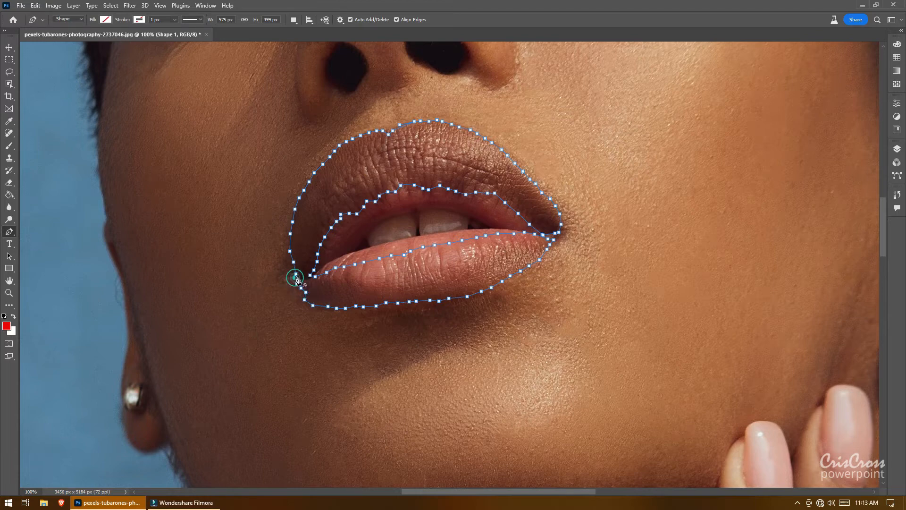
{"action": "left_click", "coordinate": [296, 277]}
{"action": "left_click", "coordinate": [296, 278]}
Step: Convert the lip path into a selection with a 6-pixel feather radius and anti-aliasing
{"action": "right_click", "coordinate": [308, 229]}
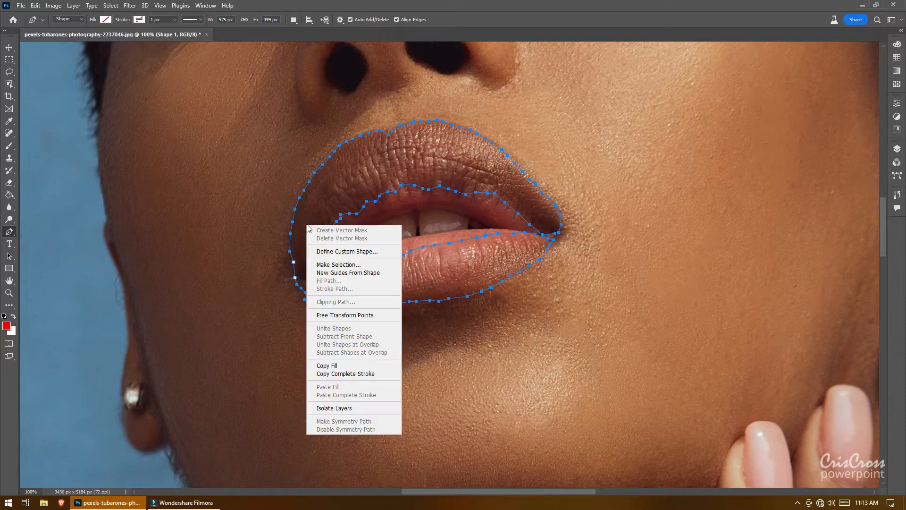
{"action": "left_click", "coordinate": [339, 265]}
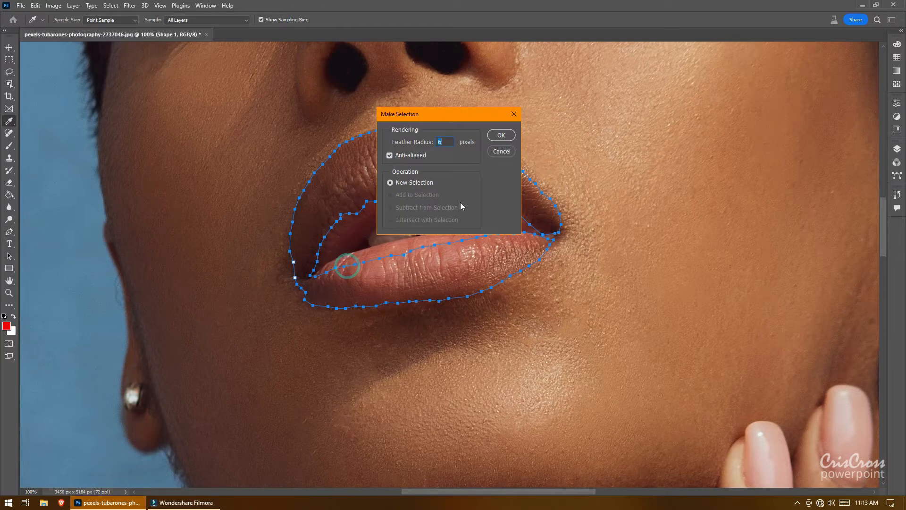
{"action": "left_click", "coordinate": [450, 142]}
{"action": "left_click", "coordinate": [501, 136]}
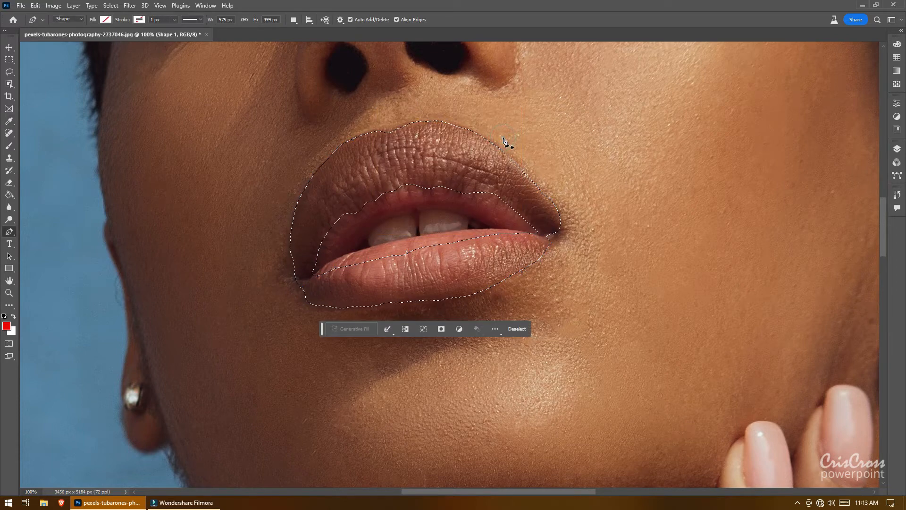
Step: Add a Solid Color fill layer over the lip selection using red ea1414
{"action": "left_click", "coordinate": [897, 149]}
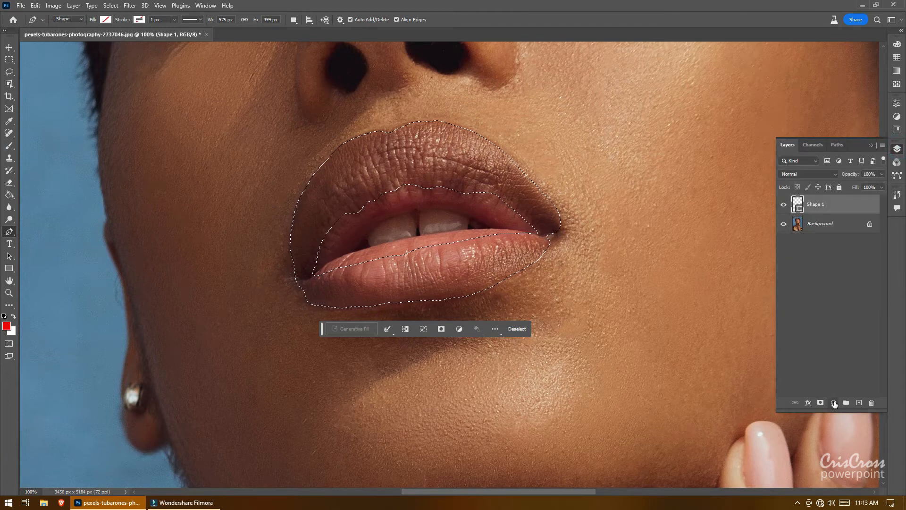
{"action": "left_click", "coordinate": [834, 401]}
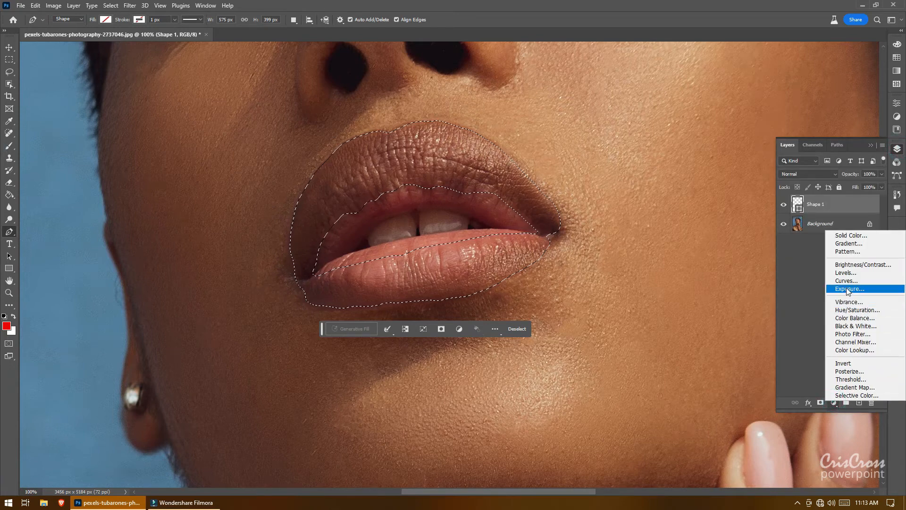
{"action": "left_click", "coordinate": [857, 236]}
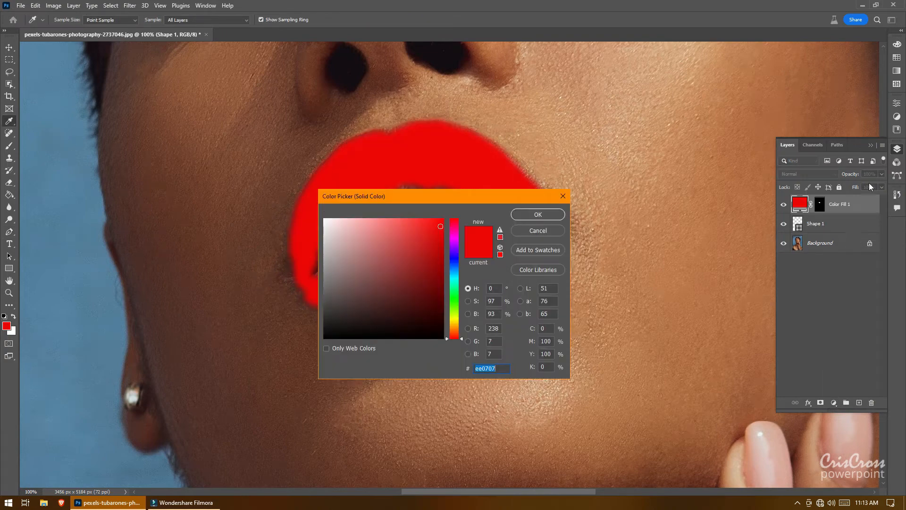
{"action": "left_click", "coordinate": [434, 228]}
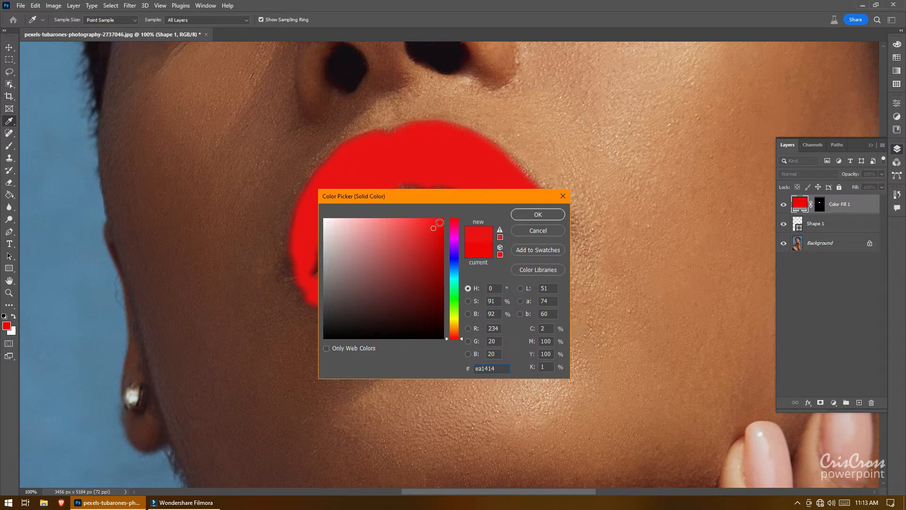
{"action": "left_click", "coordinate": [524, 216]}
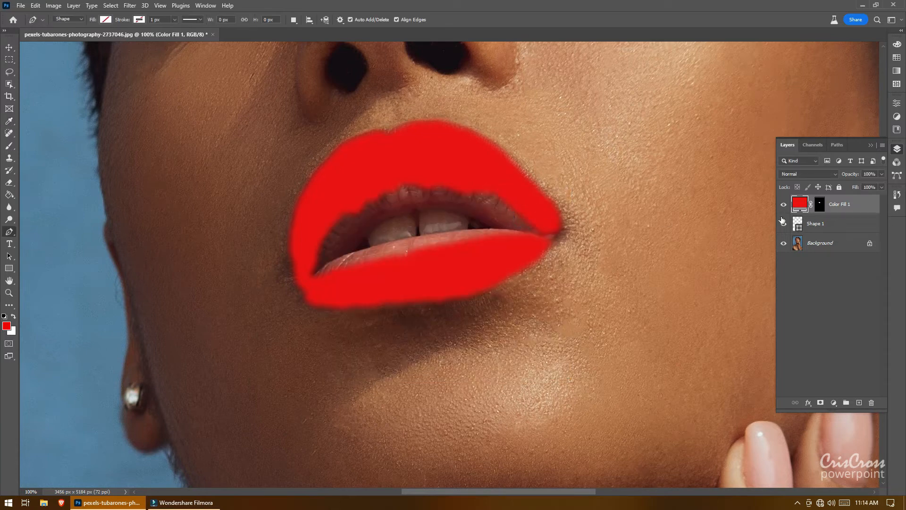
Step: Set the color fill layer's blend mode to Color, reopening its color picker and confirming it unchanged
{"action": "left_click", "coordinate": [834, 174]}
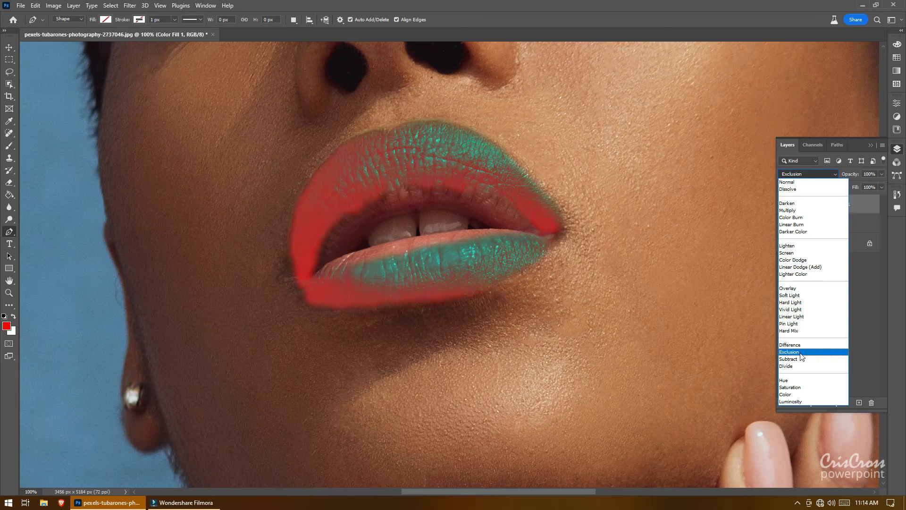
{"action": "left_click", "coordinate": [803, 395]}
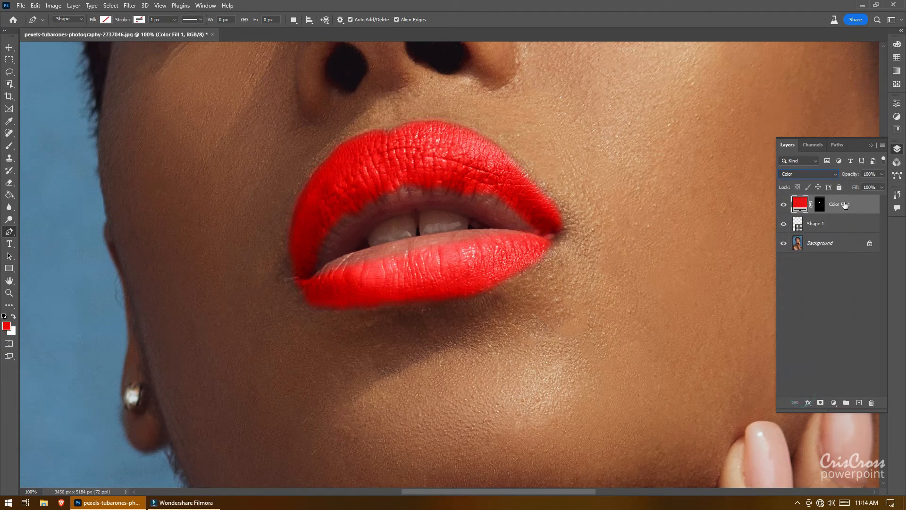
{"action": "double_click", "coordinate": [804, 204]}
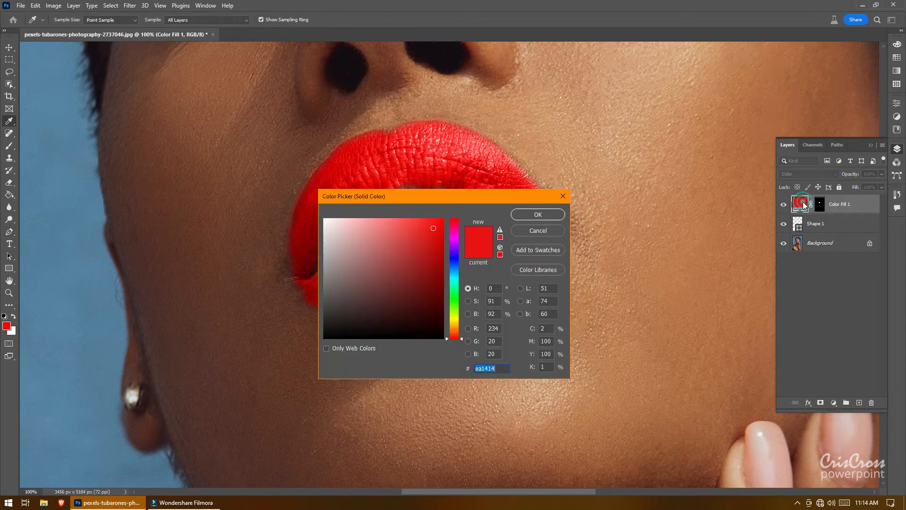
{"action": "left_click", "coordinate": [538, 214]}
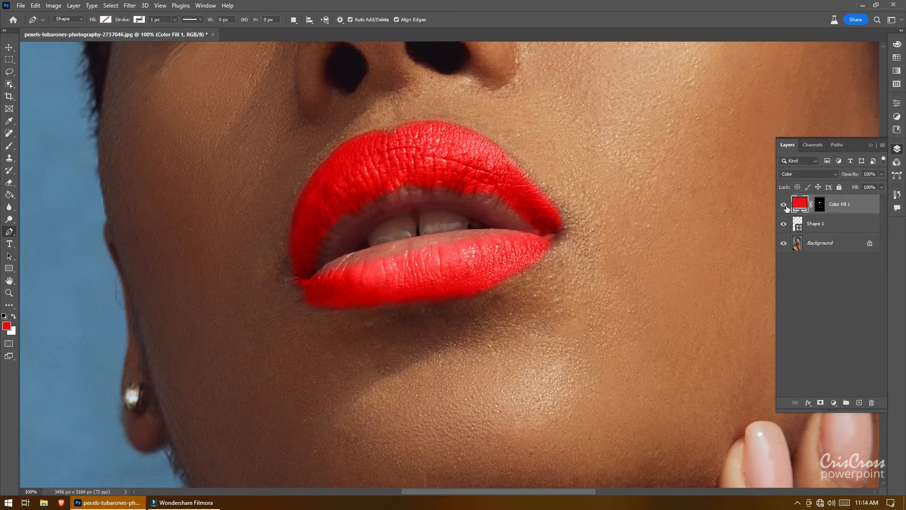
Step: Open the color fill layer's blending options and, in Blend If, split the Underlying Layer white slider to about 111/223
{"action": "right_click", "coordinate": [799, 205]}
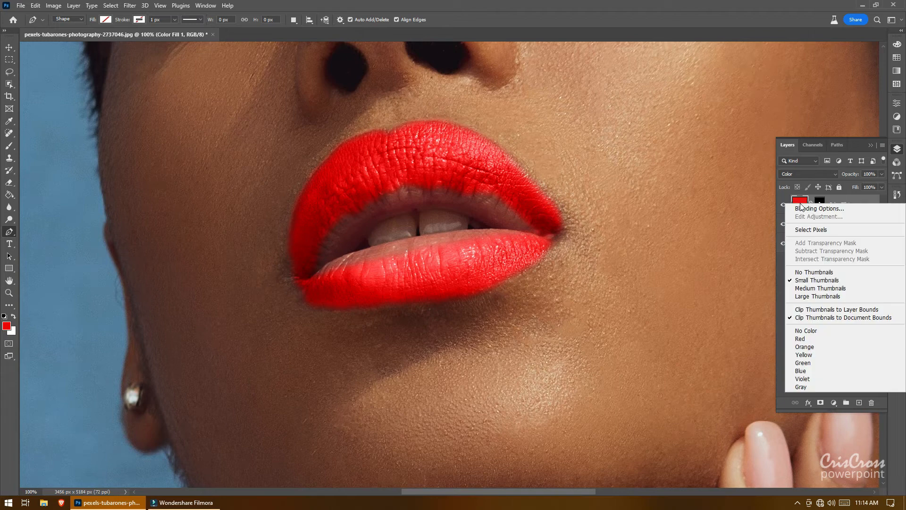
{"action": "left_click", "coordinate": [808, 208]}
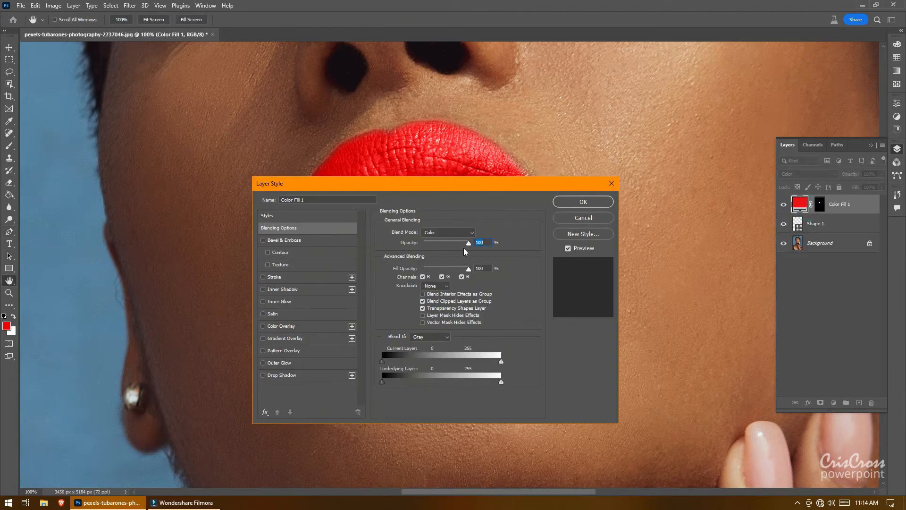
{"action": "left_click_drag", "start_coordinate": [460, 189], "coordinate": [297, 242]}
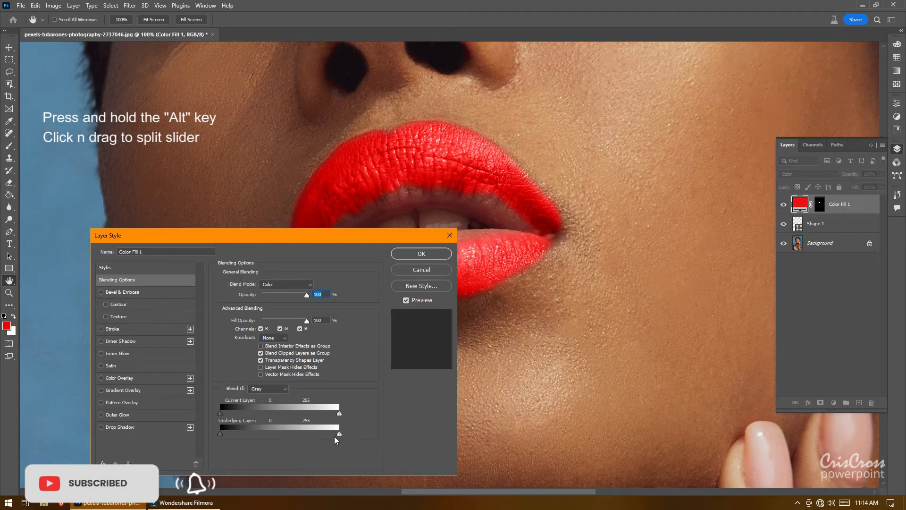
{"action": "left_click_drag", "start_coordinate": [339, 435], "coordinate": [325, 437]}
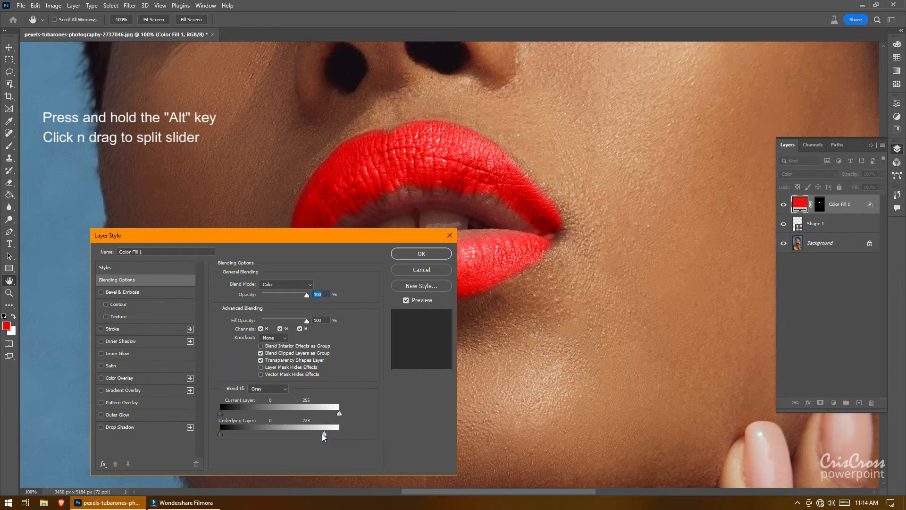
{"action": "key", "text": "alt"}
{"action": "left_click_drag", "start_coordinate": [324, 438], "coordinate": [266, 442]}
{"action": "left_click_drag", "start_coordinate": [263, 433], "coordinate": [272, 436]}
{"action": "left_click", "coordinate": [428, 254]}
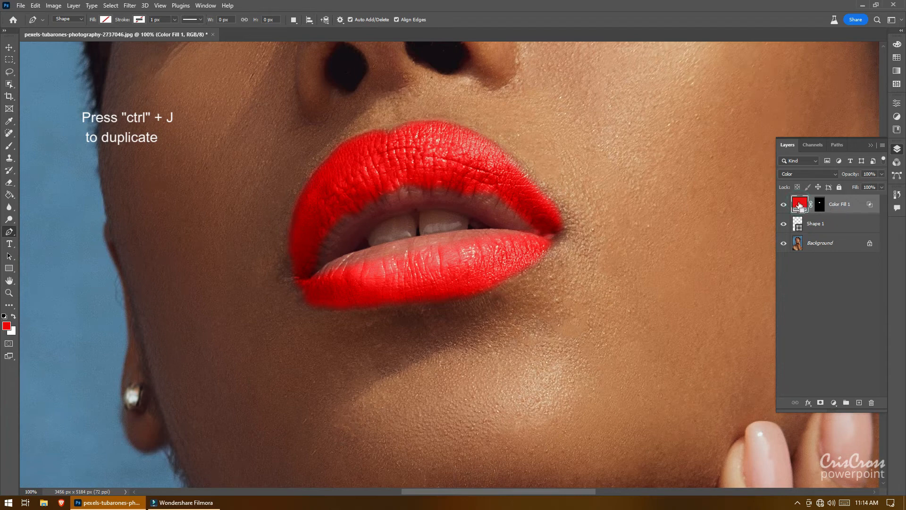
Step: Duplicate the color fill layer and change the copy's fill color to a lighter red, f35151
{"action": "key", "text": "ctrl+j"}
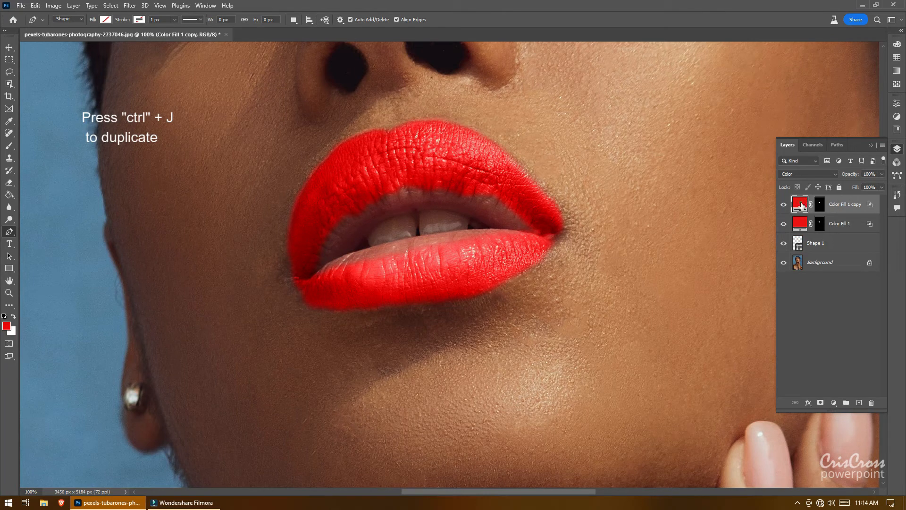
{"action": "double_click", "coordinate": [801, 206]}
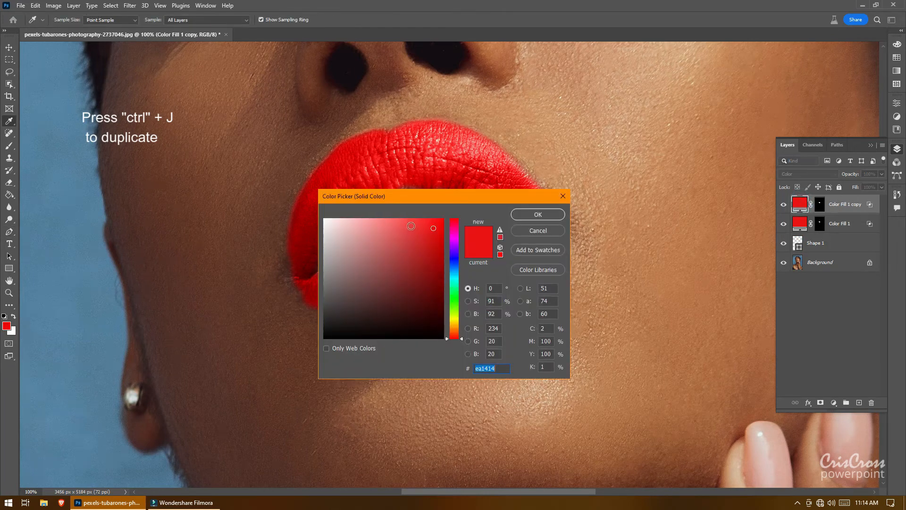
{"action": "left_click", "coordinate": [411, 226]}
{"action": "left_click", "coordinate": [404, 224]}
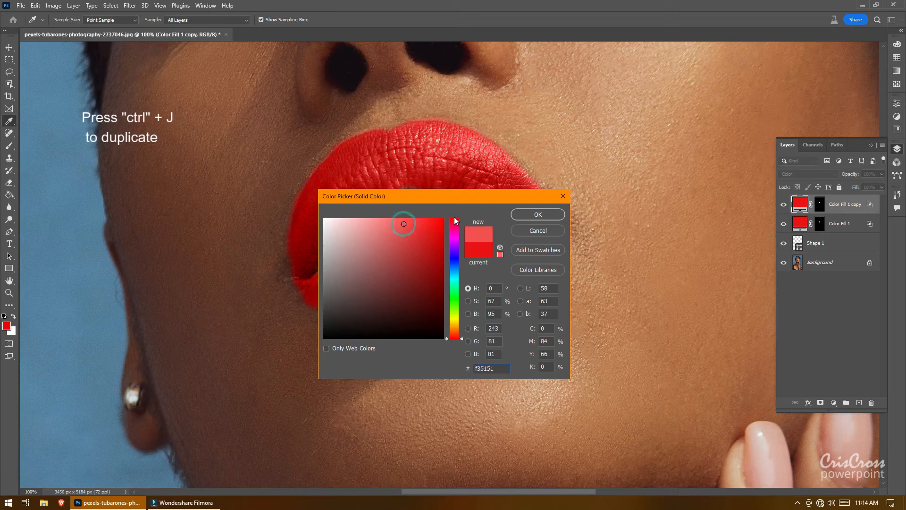
{"action": "left_click", "coordinate": [538, 216]}
Step: In the copy's blending options, return the Underlying Layer white slider to 255 and split the black slider from about 96
{"action": "key", "text": "p"}
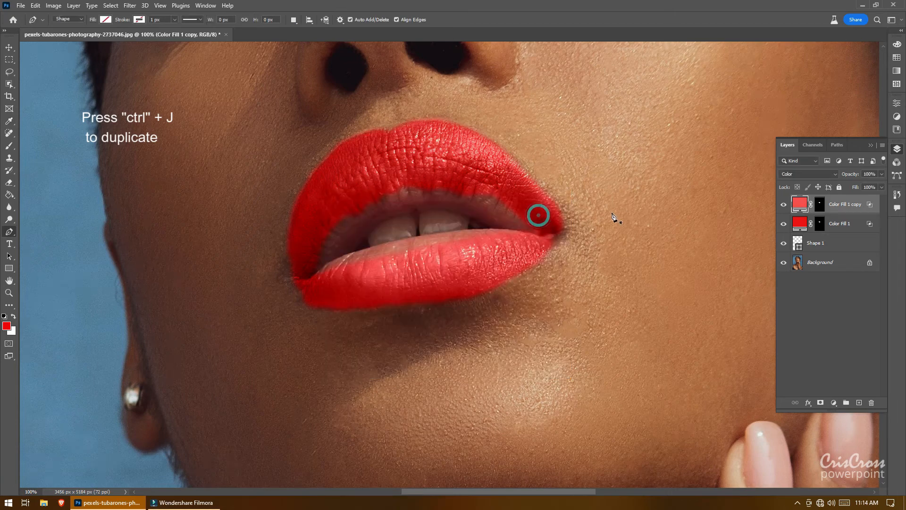
{"action": "right_click", "coordinate": [799, 206]}
{"action": "left_click", "coordinate": [803, 208]}
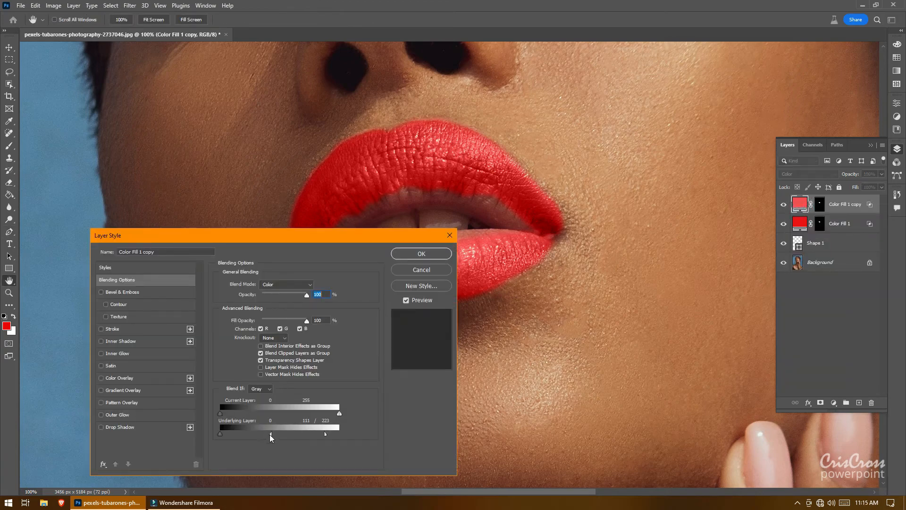
{"action": "left_click_drag", "start_coordinate": [269, 435], "coordinate": [356, 438]}
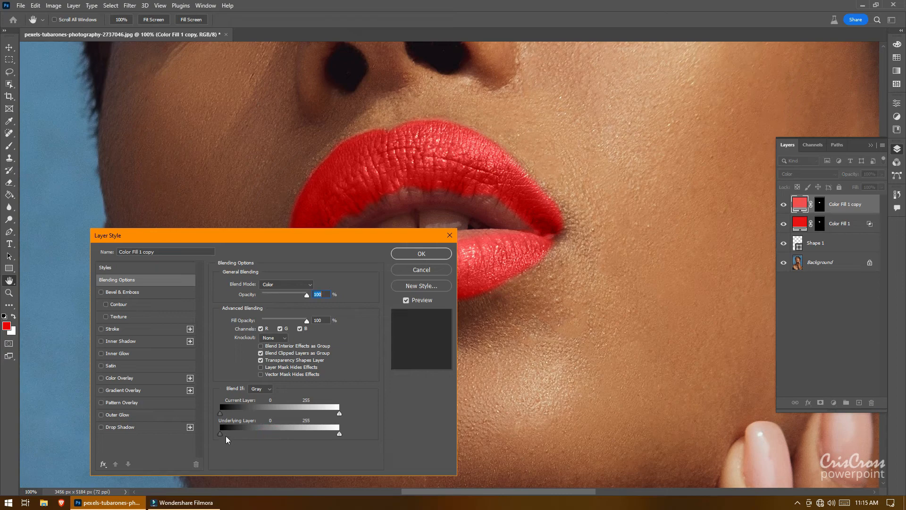
{"action": "left_click_drag", "start_coordinate": [220, 436], "coordinate": [270, 440]}
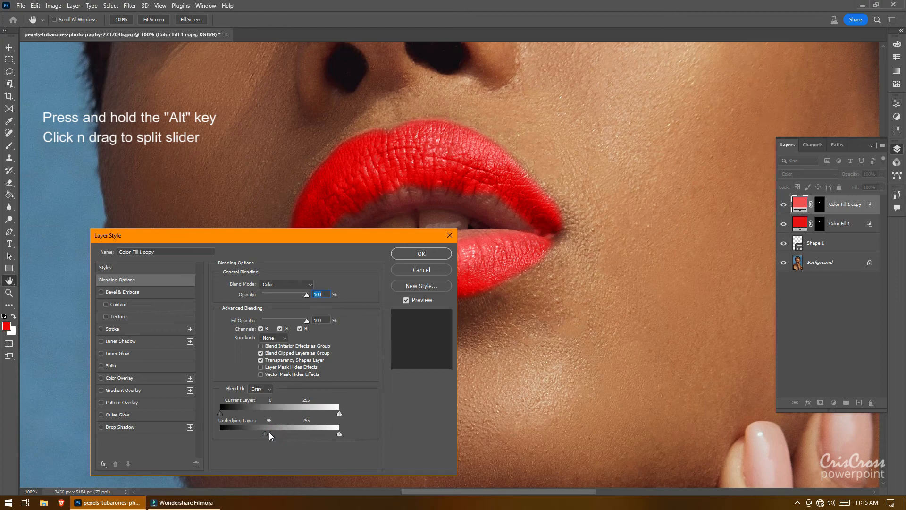
{"action": "key", "text": "alt"}
{"action": "left_click_drag", "start_coordinate": [267, 439], "coordinate": [307, 436]}
{"action": "key", "text": "alt"}
{"action": "left_click", "coordinate": [417, 254]}
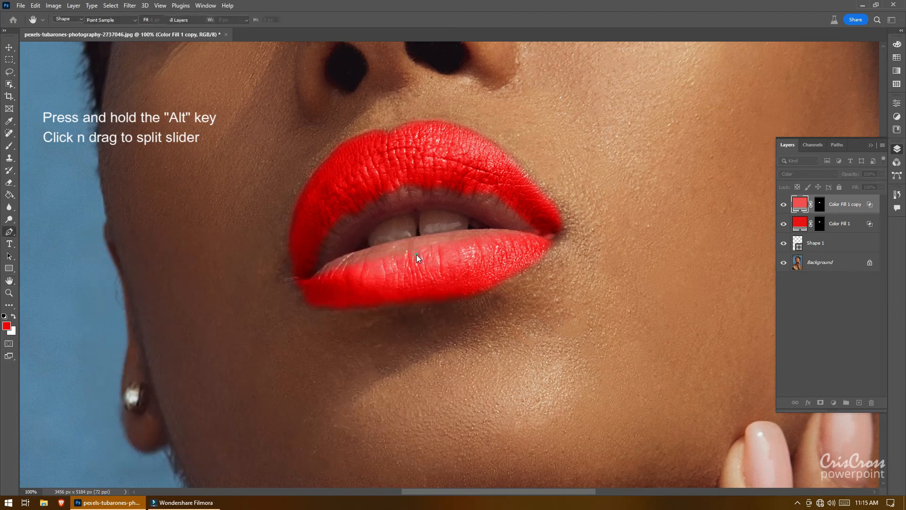
Step: Select the original Color Fill 1 layer and lower its opacity
{"action": "key", "text": "p"}
{"action": "left_click", "coordinate": [847, 225]}
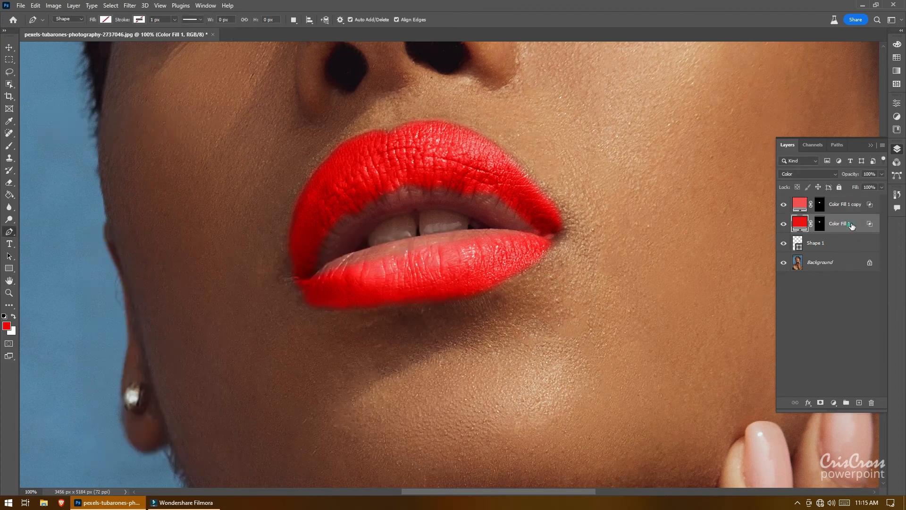
{"action": "left_click", "coordinate": [881, 187]}
{"action": "left_click", "coordinate": [882, 173]}
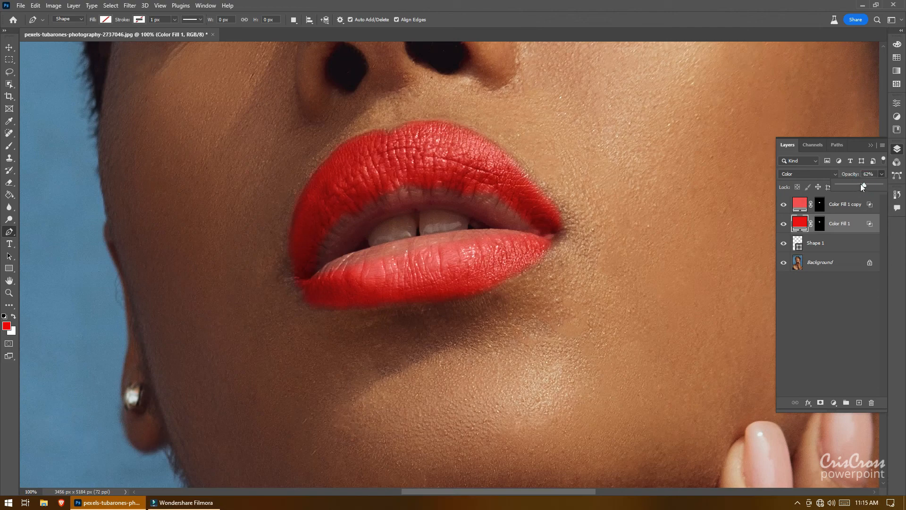
{"action": "left_click_drag", "start_coordinate": [863, 186], "coordinate": [861, 187]}
{"action": "left_click", "coordinate": [901, 151]}
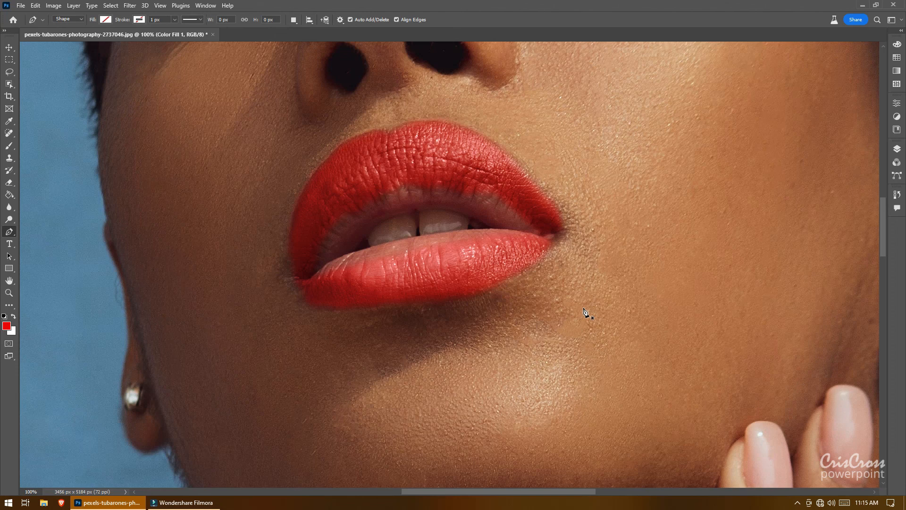
Step: Zoom out to fit the whole photo on screen
{"action": "left_click", "coordinate": [9, 293]}
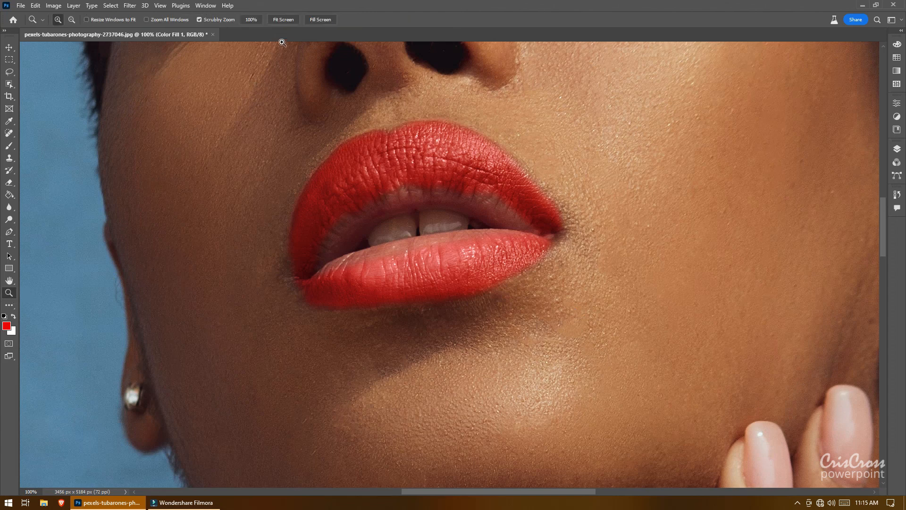
{"action": "left_click", "coordinate": [287, 21]}
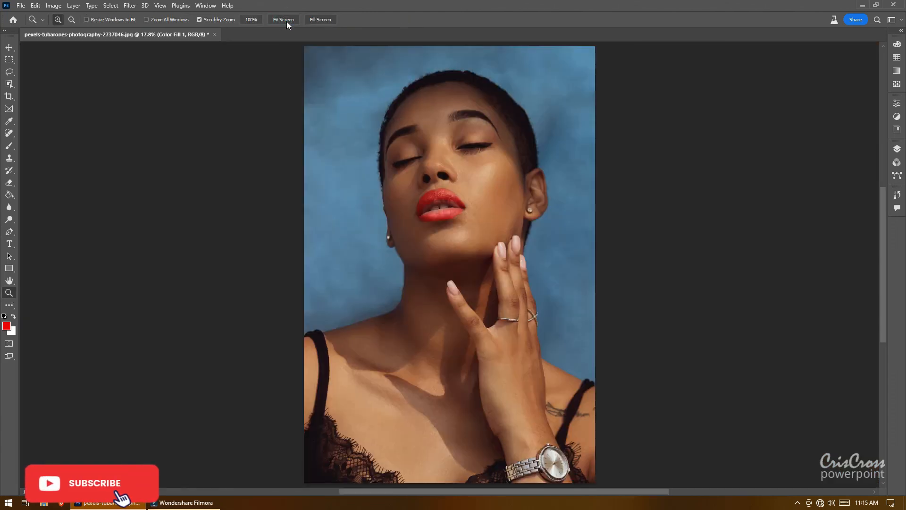